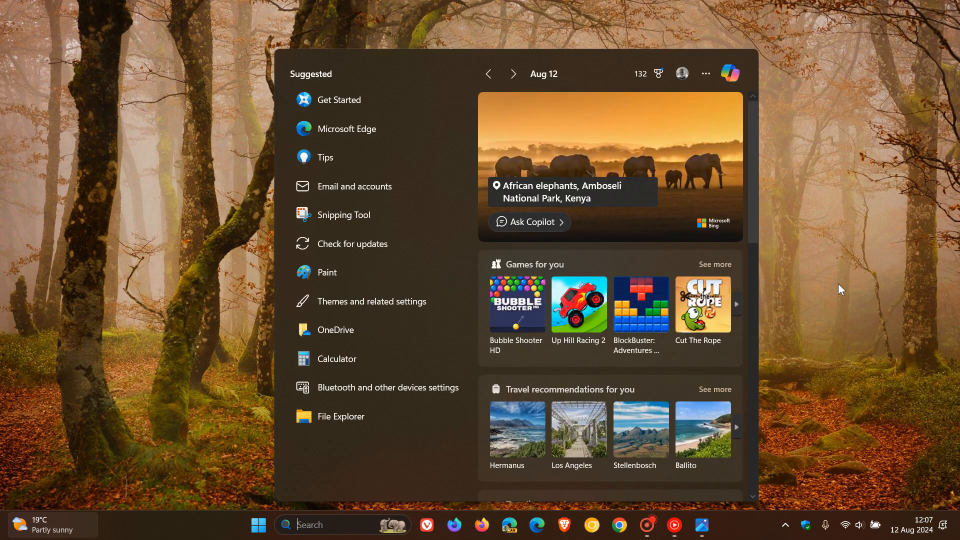
{"action": "type", "text": "pai"}
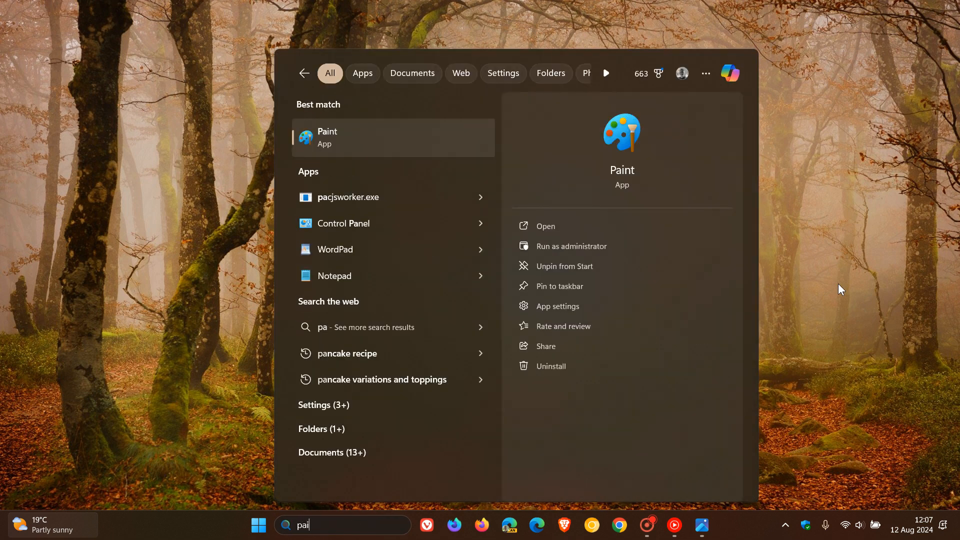
{"action": "type", "text": "nt"}
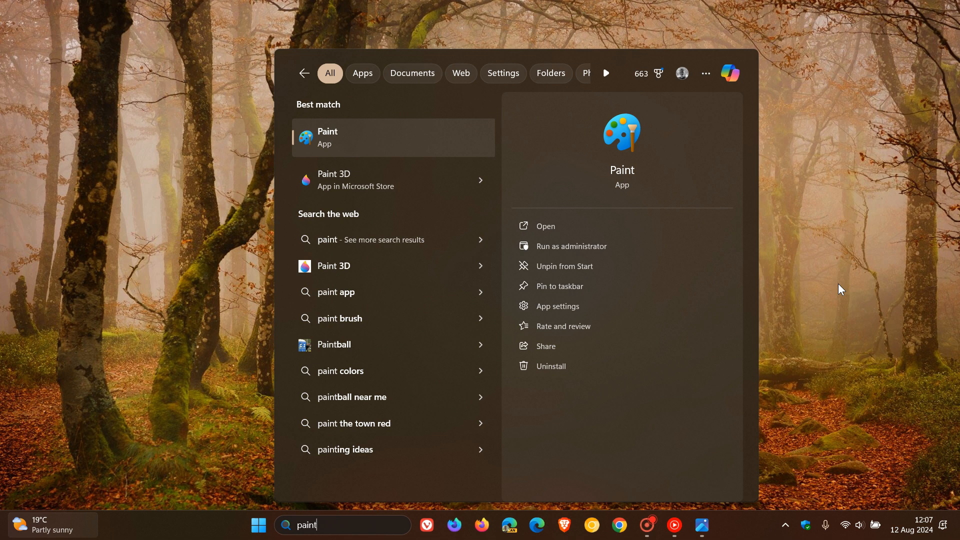
{"action": "type", "text": "3"}
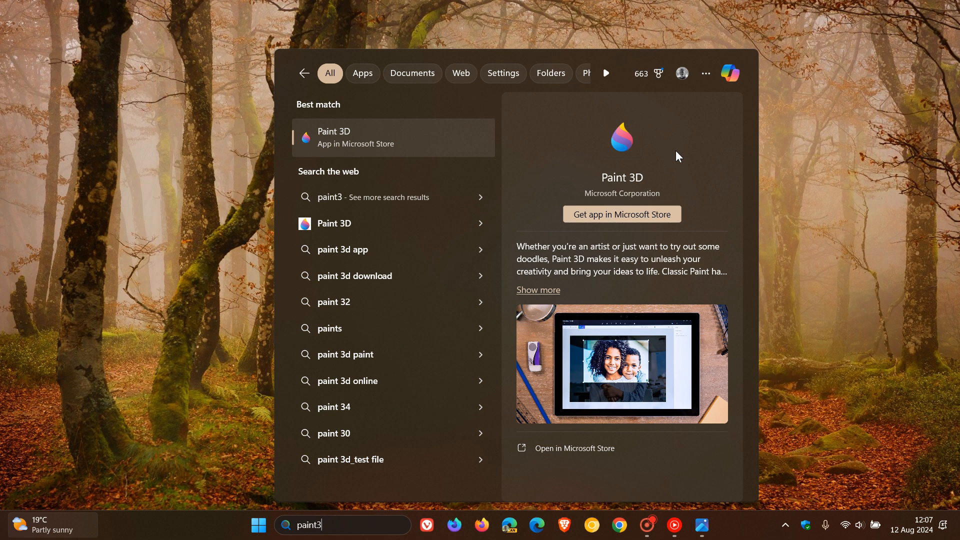
Open the Paint 3D app page in Microsoft Store
{"action": "left_click", "coordinate": [623, 217]}
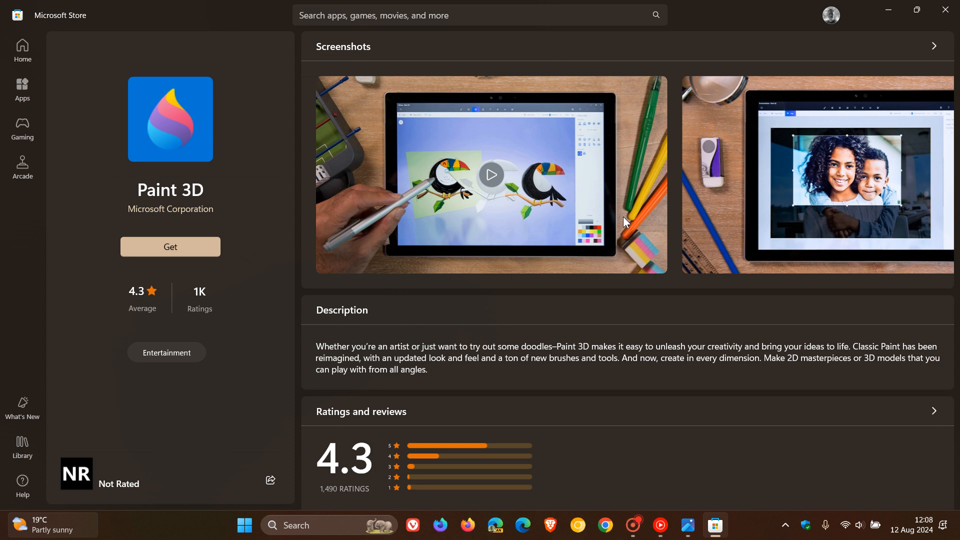
{"action": "left_click", "coordinate": [692, 529]}
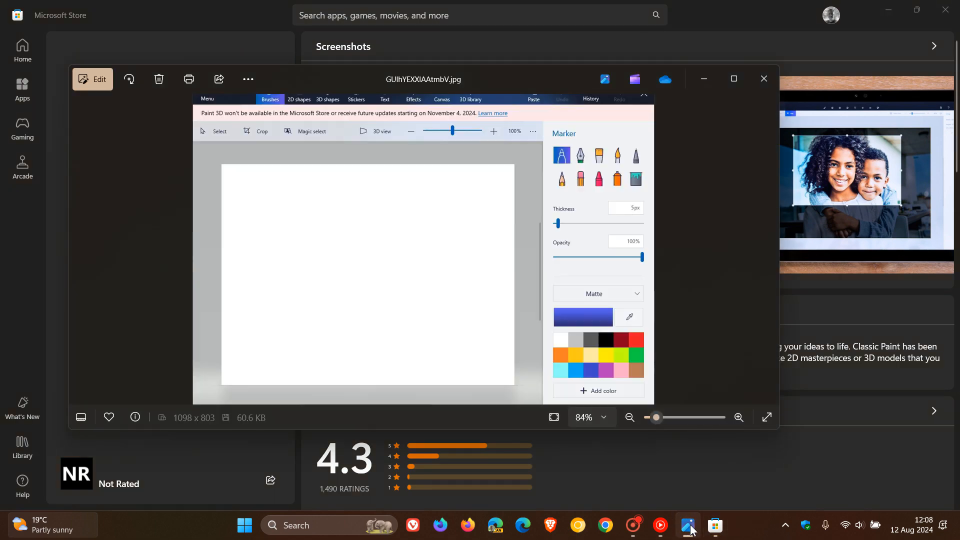
{"action": "left_click", "coordinate": [764, 419]}
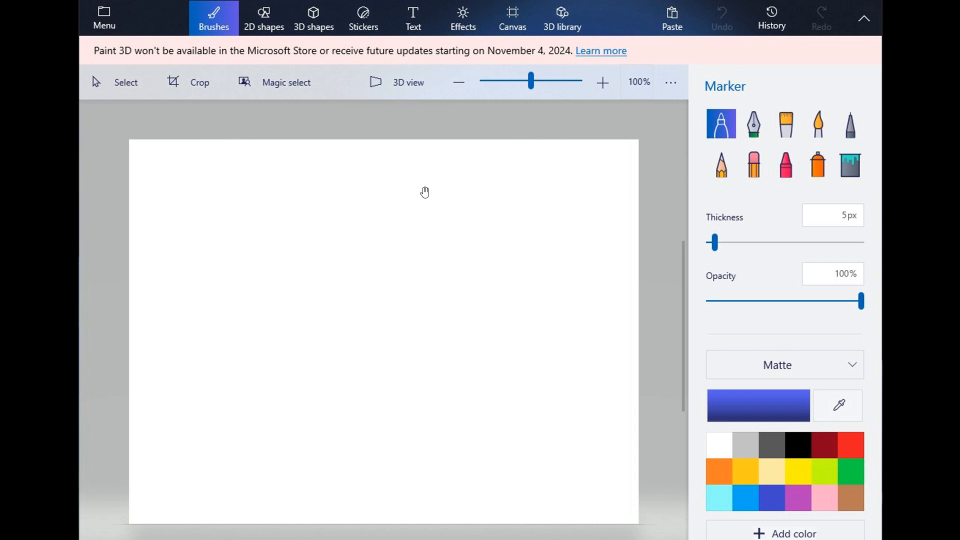
{"action": "scroll", "coordinate": [418, 138], "scroll_direction": "up", "scroll_amount": 2}
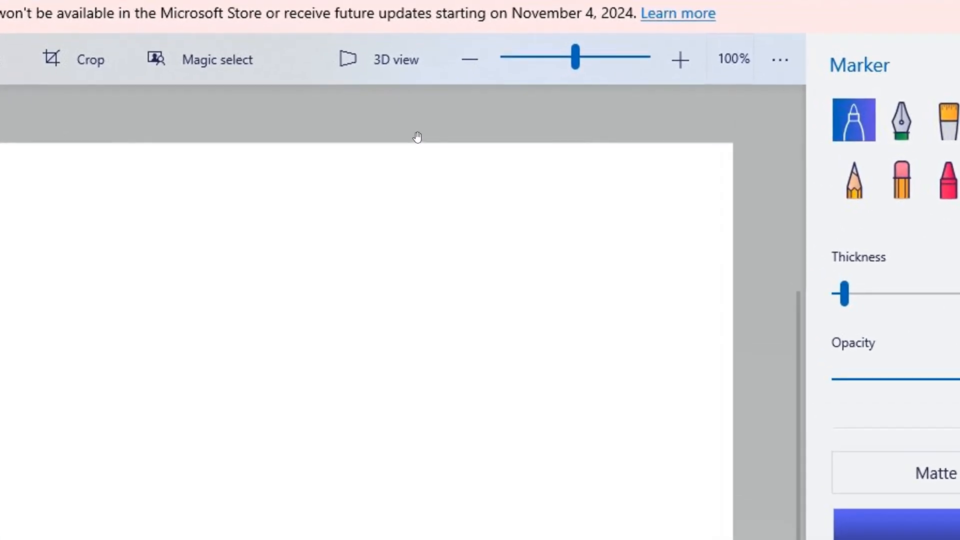
{"action": "left_click_drag", "start_coordinate": [417, 137], "coordinate": [548, 296]}
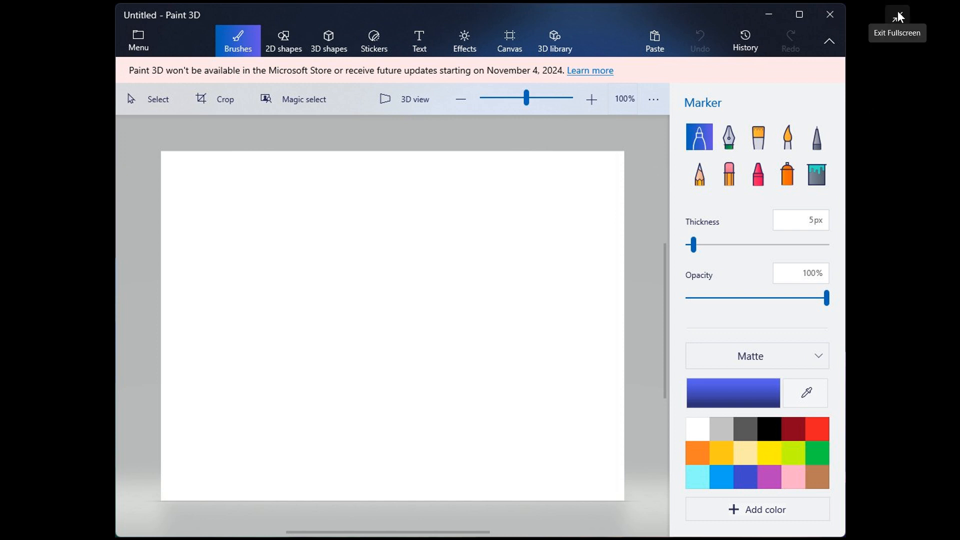
Leave full-screen screenshot view, then minimize Photos and Microsoft Store to reveal the desktop
{"action": "left_click", "coordinate": [898, 15]}
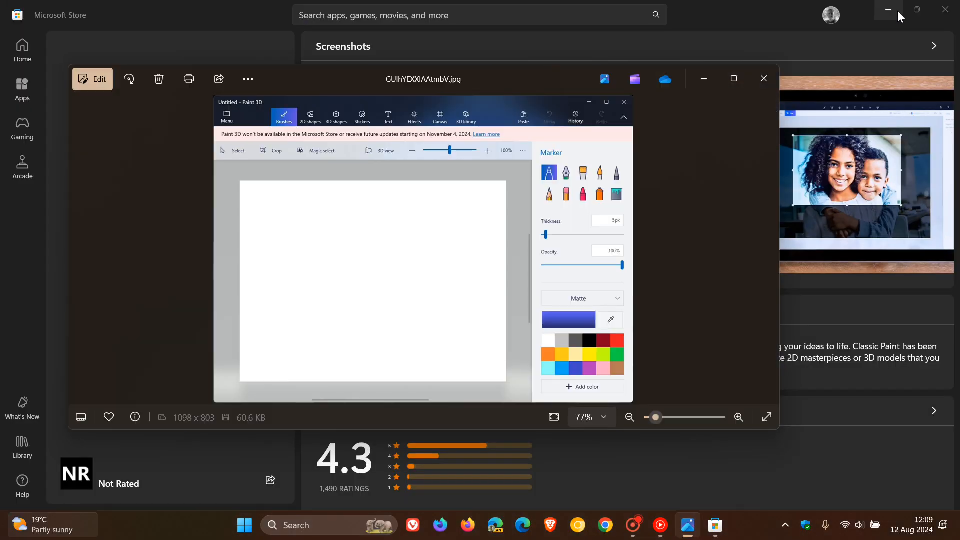
{"action": "left_click", "coordinate": [702, 81]}
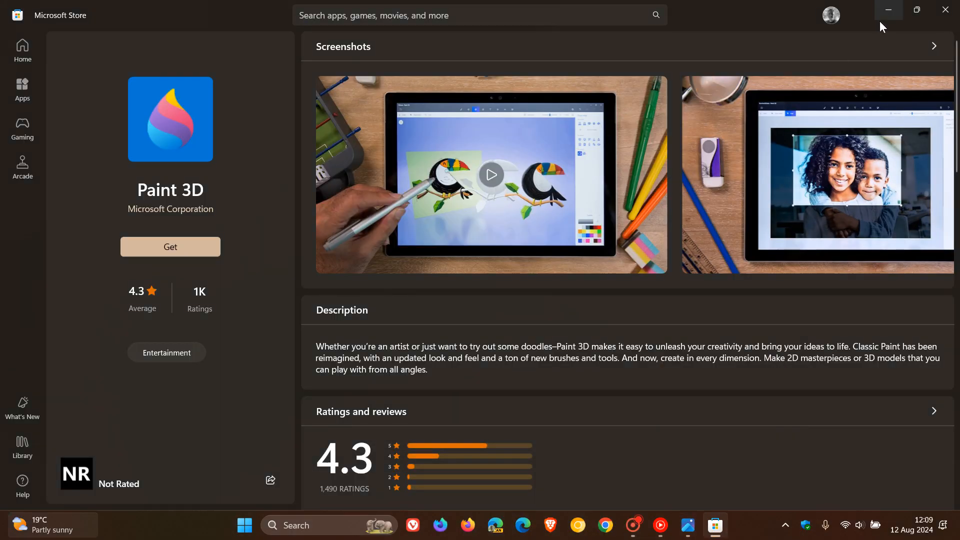
{"action": "left_click", "coordinate": [888, 11]}
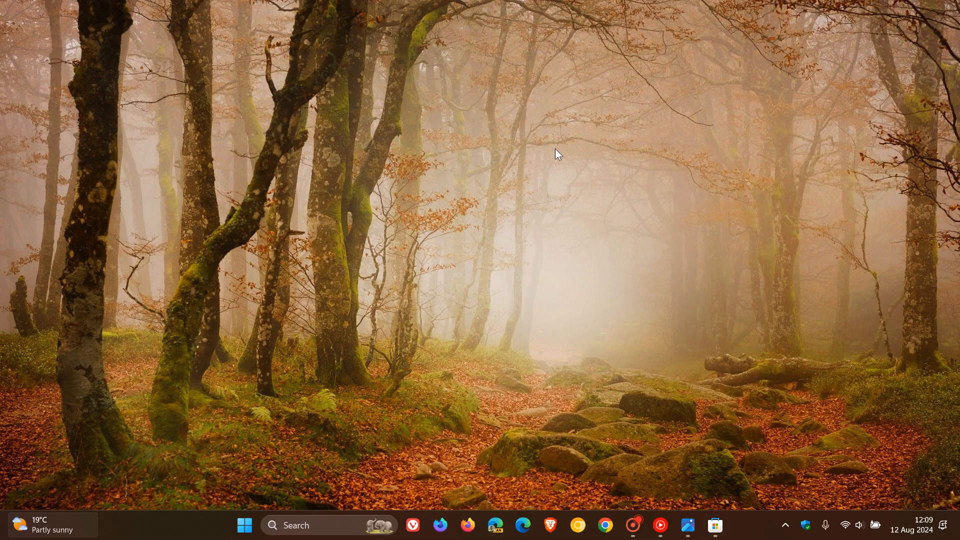